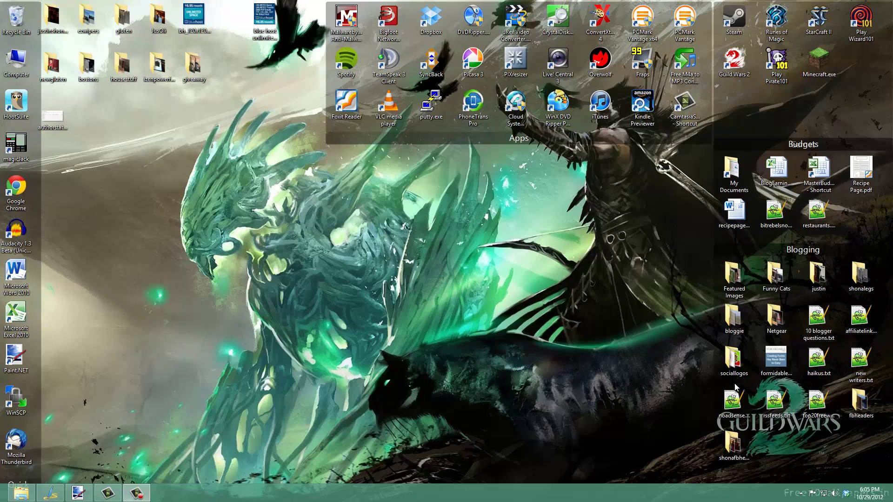
- Switch from the desktop to the Windows 8 Start screen
key("super")
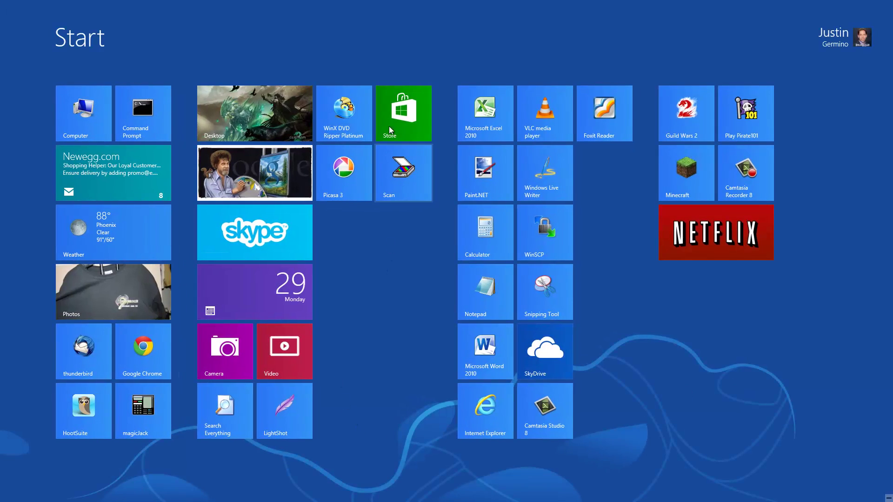
- Open the Windows Store, browse its Spotlight apps, and bring up the Settings charm
left_click_drag(389, 127, 387, 117)
left_click(389, 117)
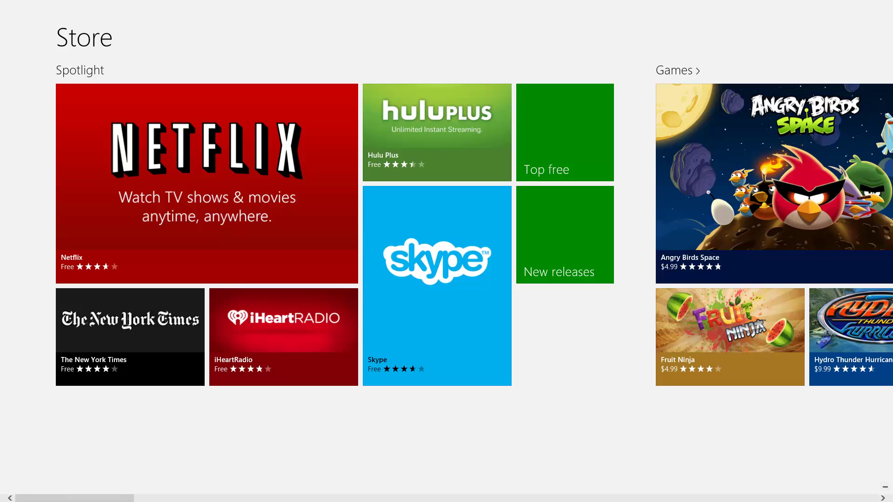
mouse_move(892, 501)
left_click(873, 343)
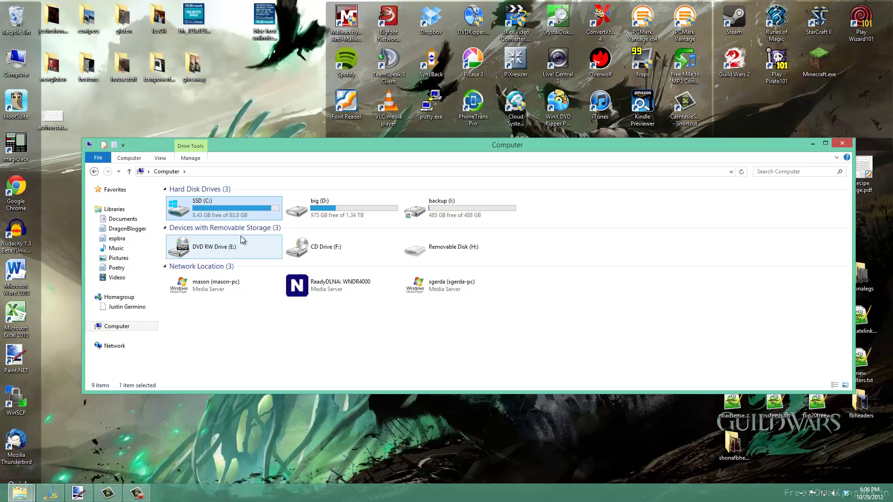
- Open C:\Program Files and grant permanent access to the WindowsApps folder
double_click(231, 209)
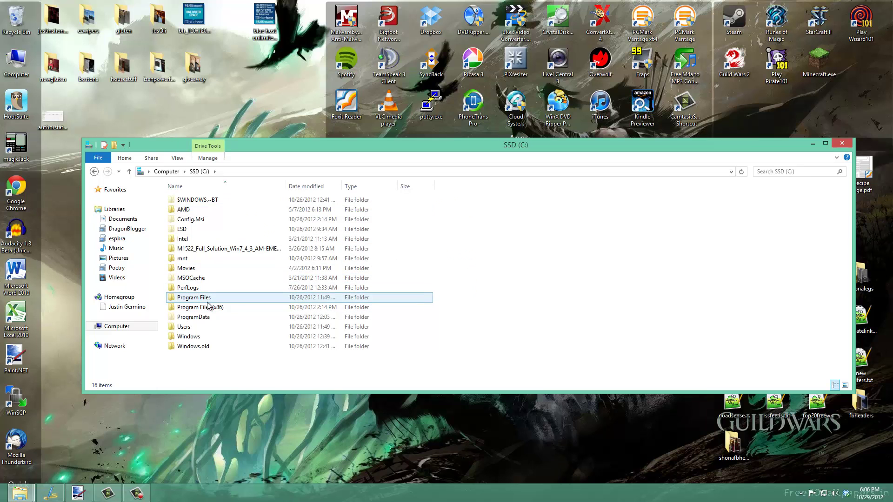
double_click(219, 298)
scroll(200, 279, "down", 2)
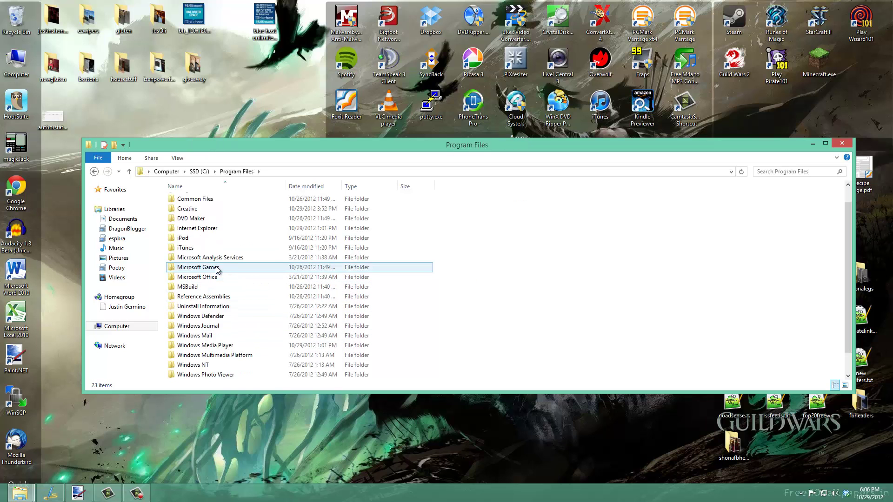
double_click(205, 374)
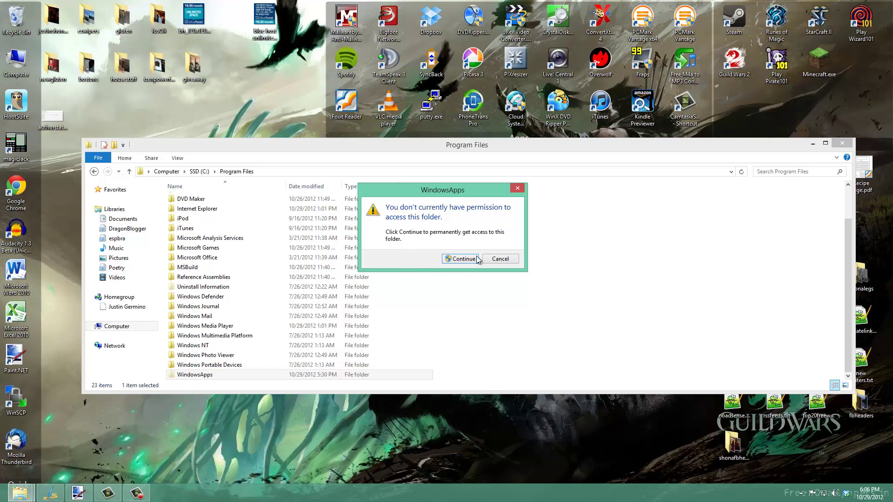
left_click(507, 259)
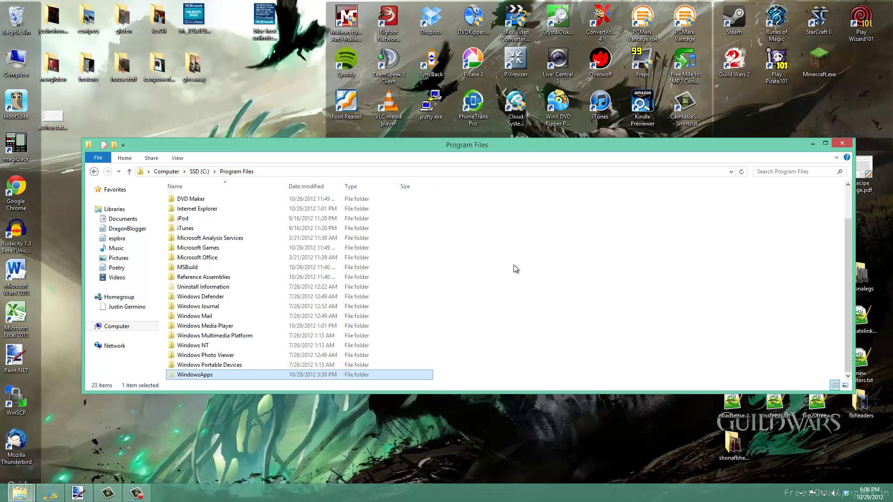
scroll(135, 298, "up", 2)
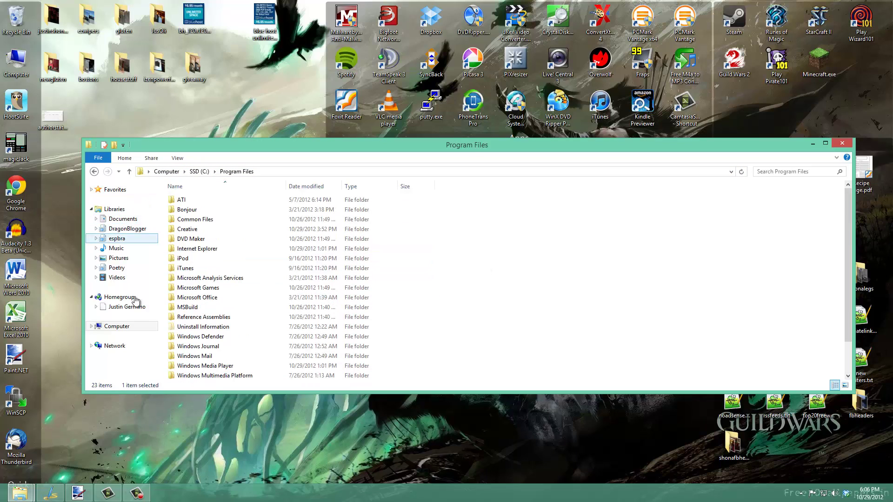
- Go to the big (D:) drive and scroll down to its WindowsApps folder
left_click(260, 174)
type("d:")
key("Return")
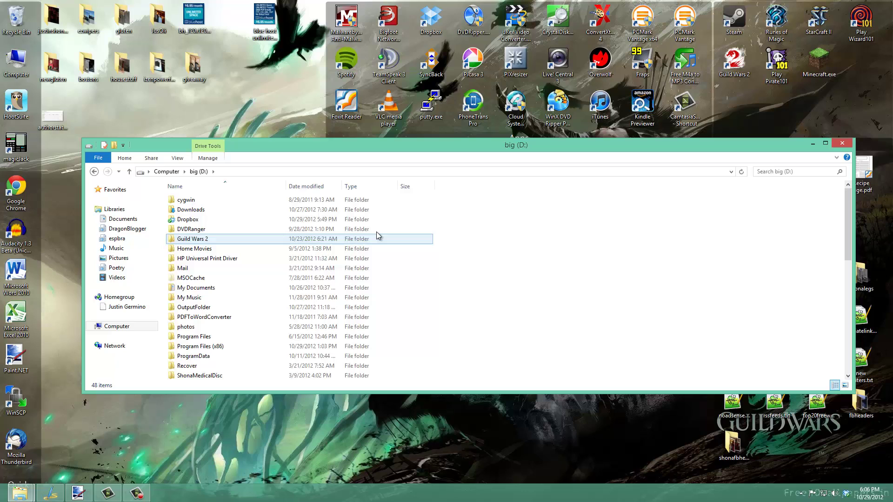
scroll(376, 231, "down", 3)
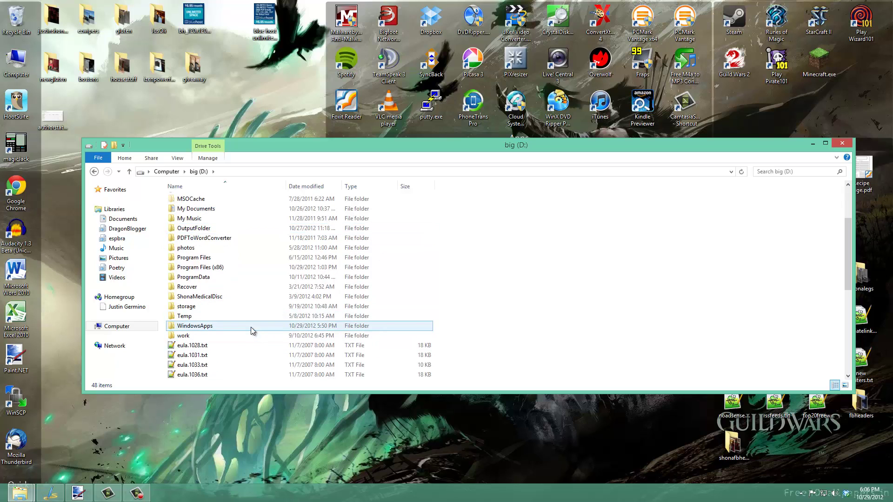
mouse_move(251, 327)
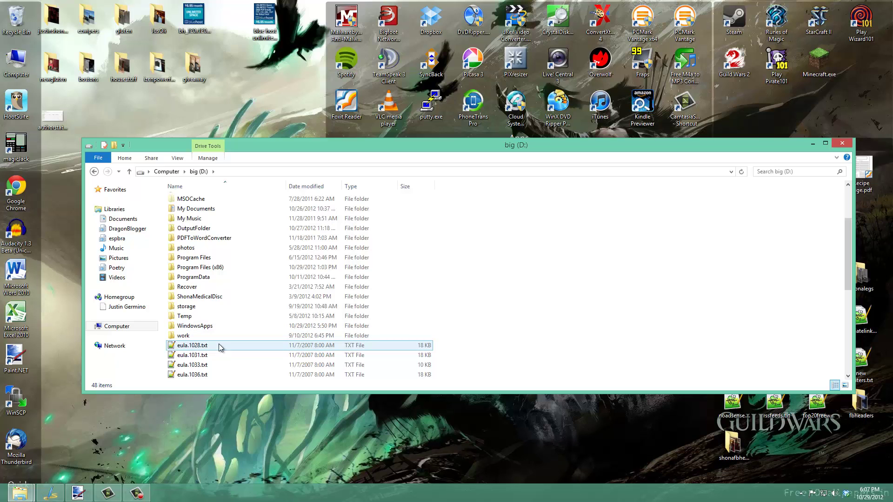
- Search apps for regedit and run regedit.exe as administrator
key("super+f")
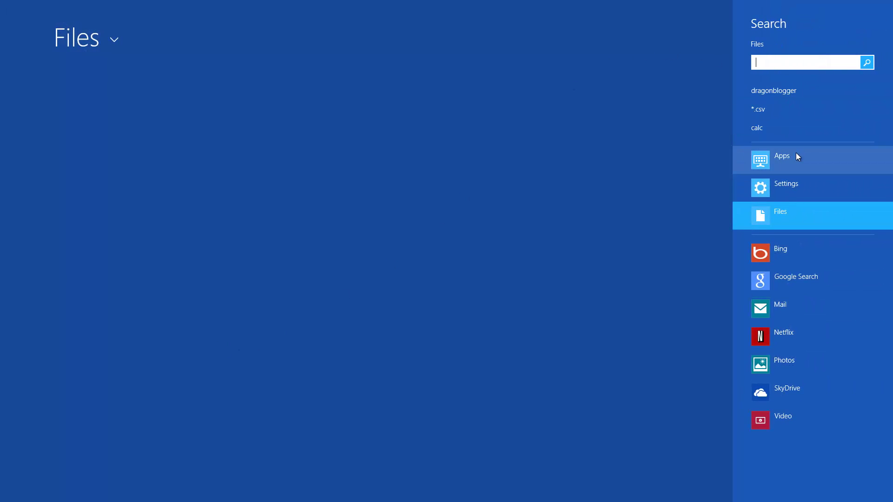
left_click(796, 156)
type("rege")
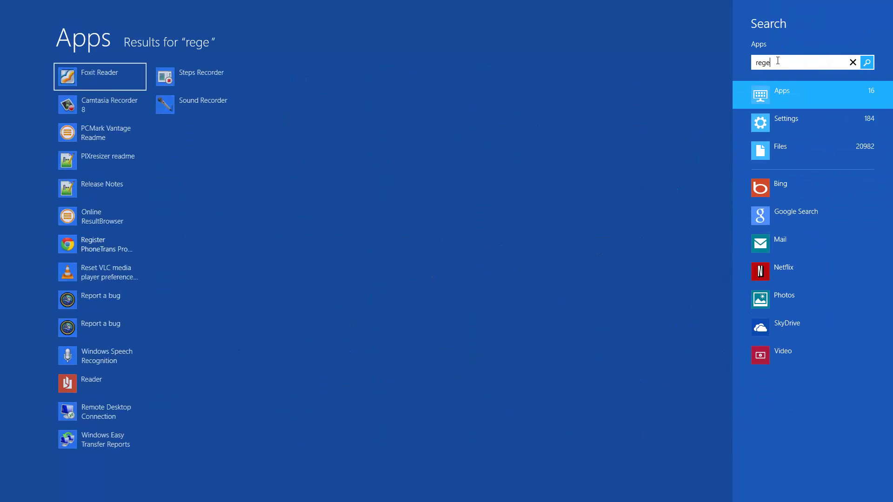
type("dit")
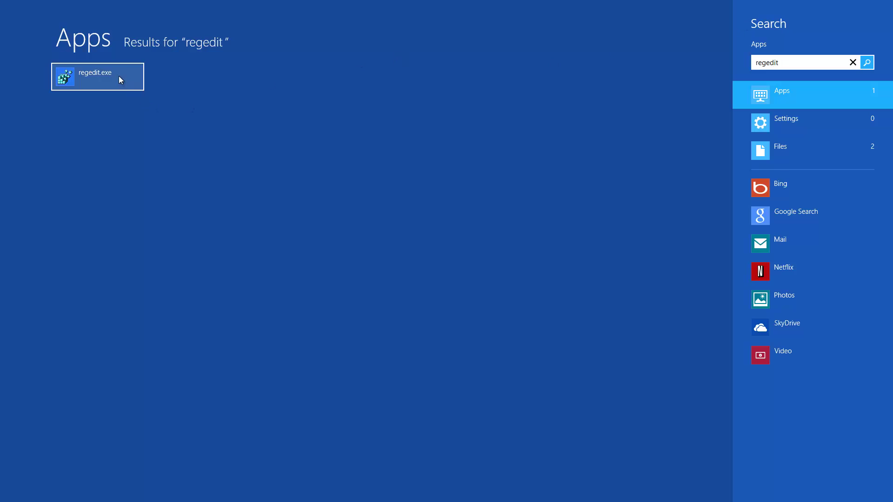
right_click(119, 76)
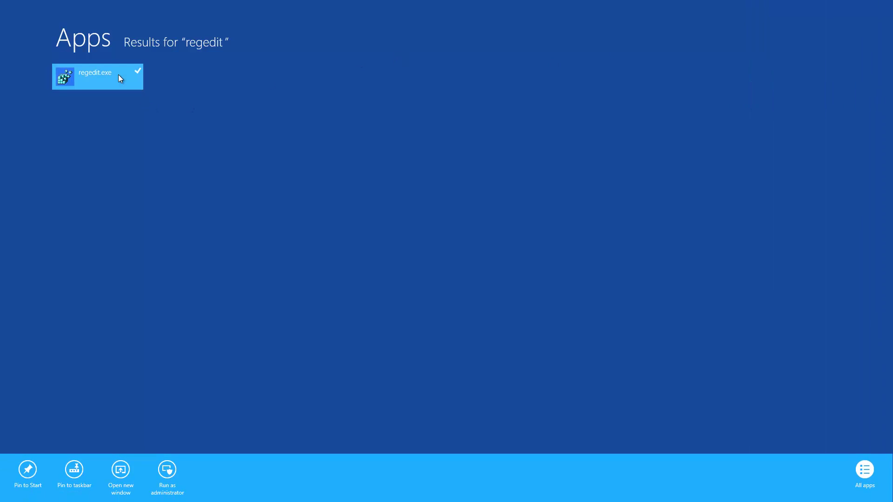
left_click(168, 489)
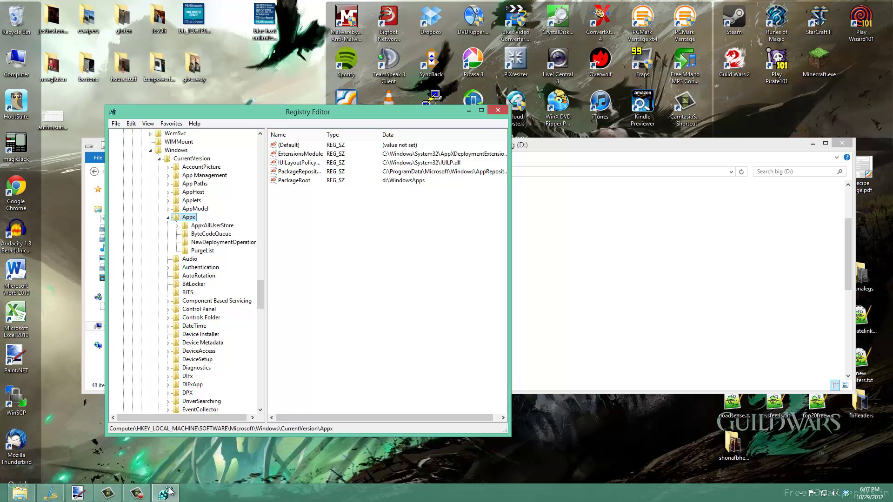
- Bring up the context menu for the Appx key under CurrentVersion
key("shift+F10")
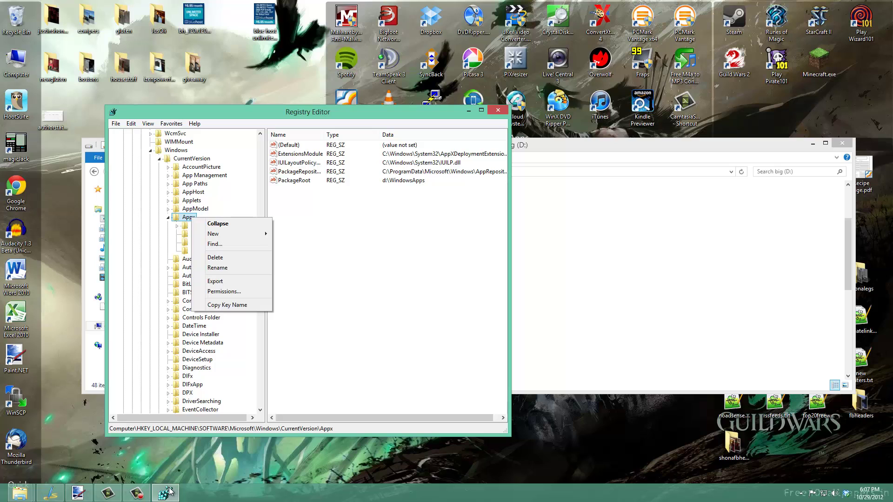
- Give Administrators Full Control in the Appx key's permissions and apply it
key("Down")
key("Down")
key("Down")
key("Down")
key("Down")
key("Down")
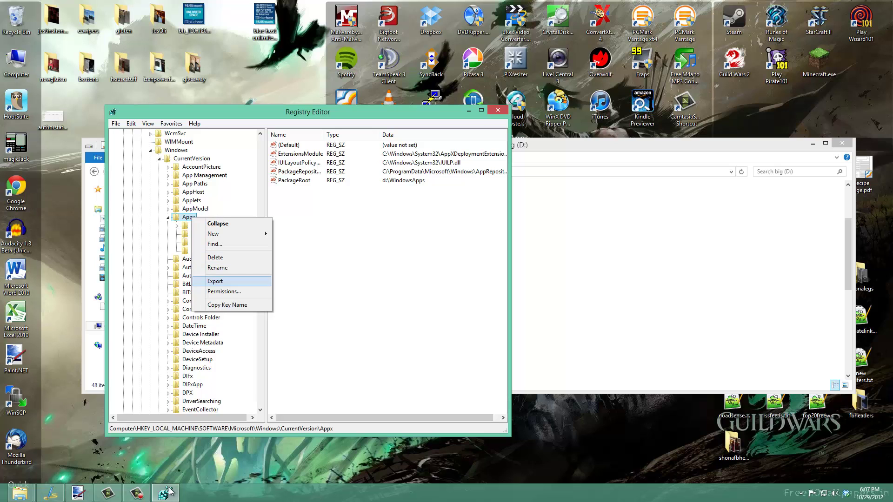
key("Down")
key("Return")
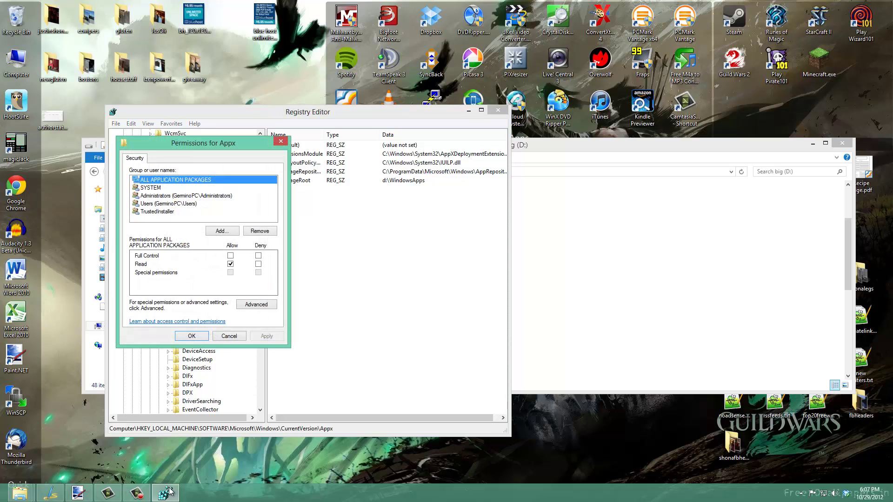
key("Down")
key("Down")
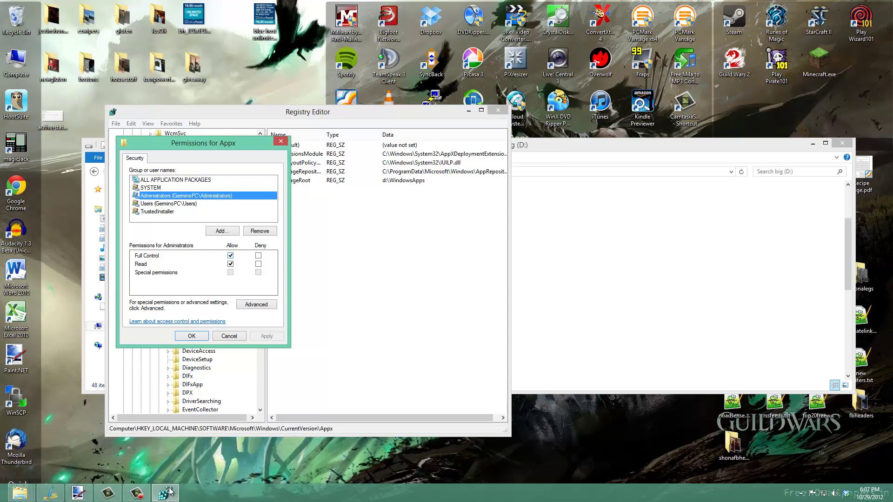
key("Tab")
key("Tab")
key("Tab")
key("space")
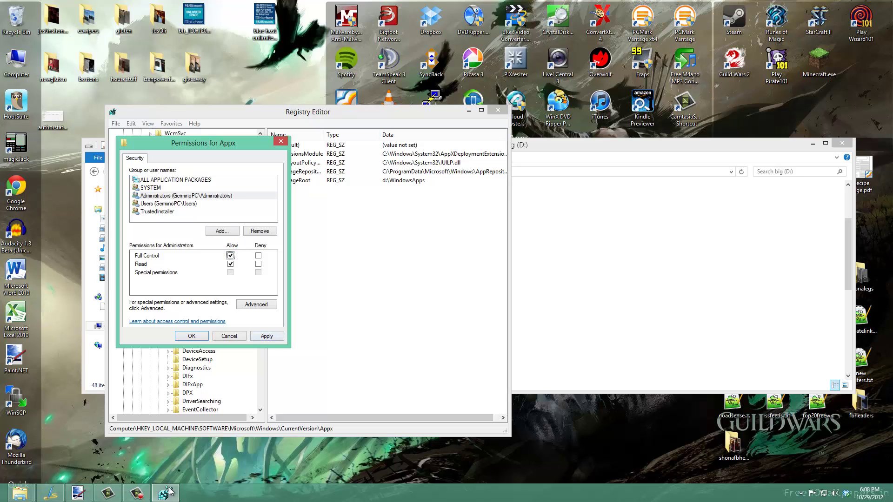
key("Return")
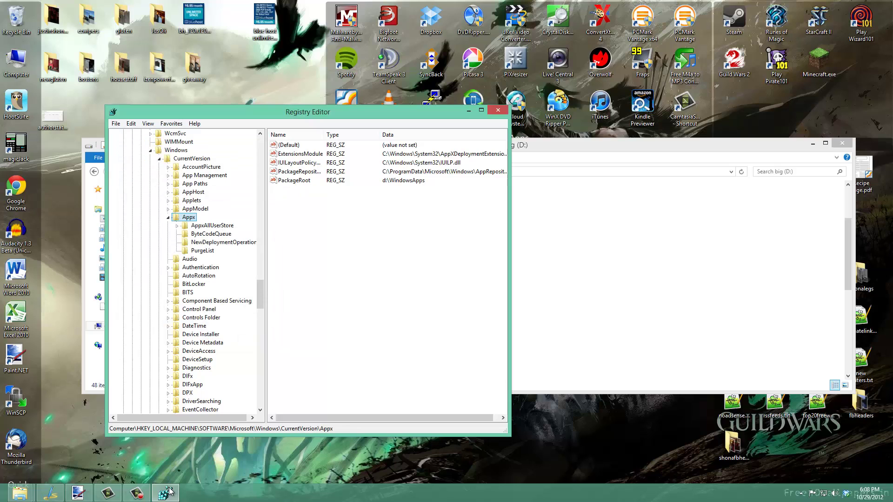
key("Tab")
key("End")
key("Return")
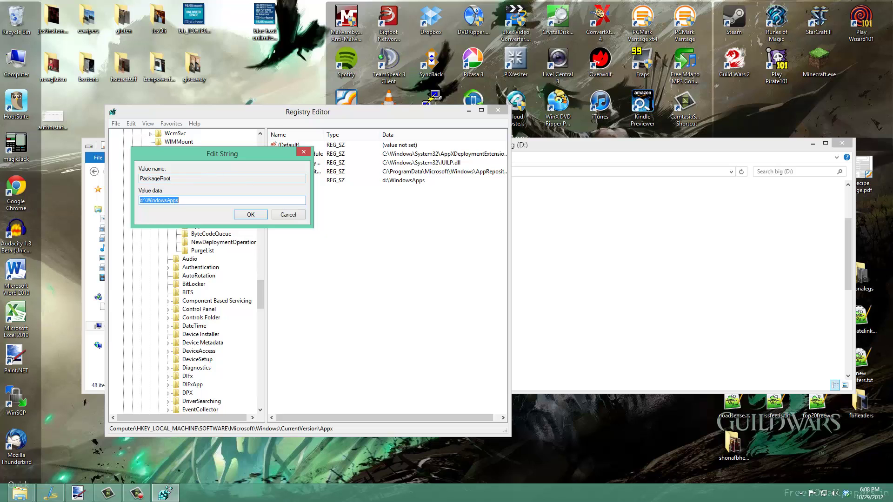
key("Escape")
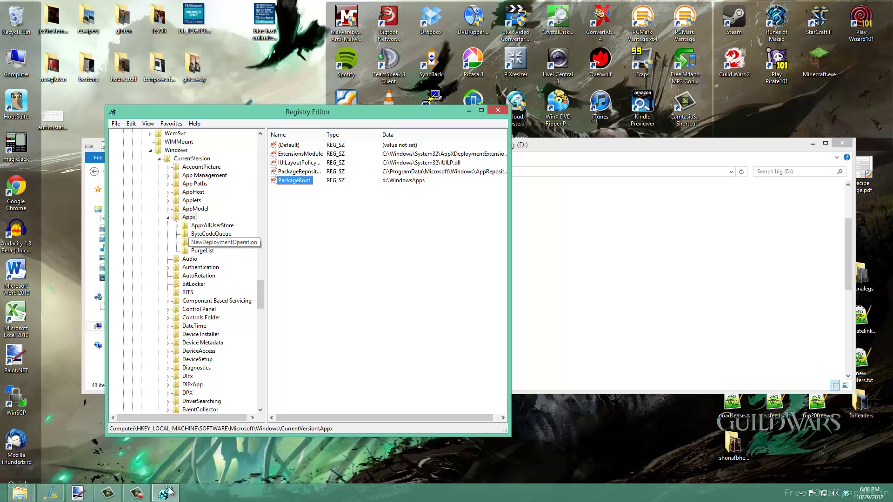
- Uncheck Administrators' Full Control on Appx, leaving only Read, then close Registry Editor
key("Tab")
key("shift+F10")
key("Down")
key("Down")
key("Down")
key("Down")
key("Down")
key("Down")
key("Down")
key("Down")
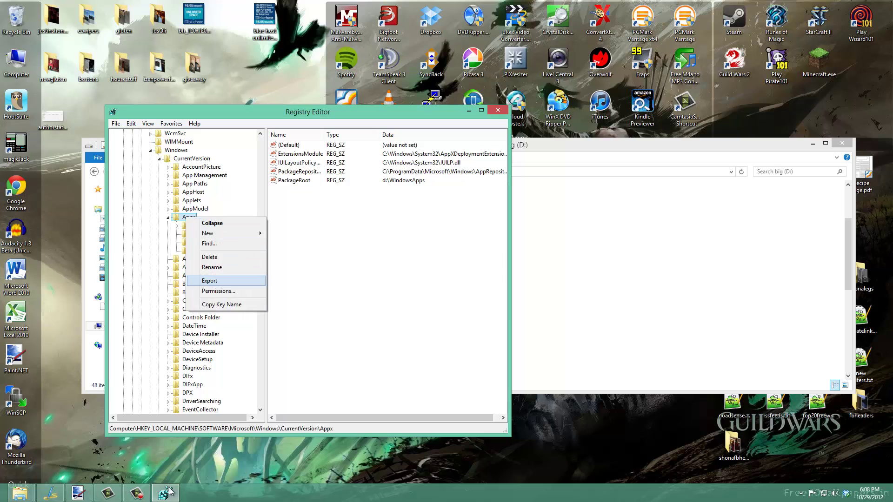
key("Up")
key("Return")
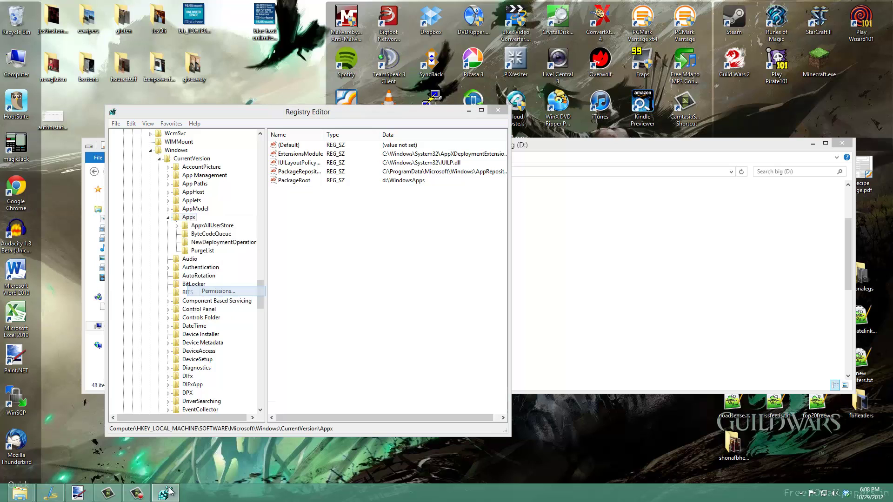
key("Down")
key("Down")
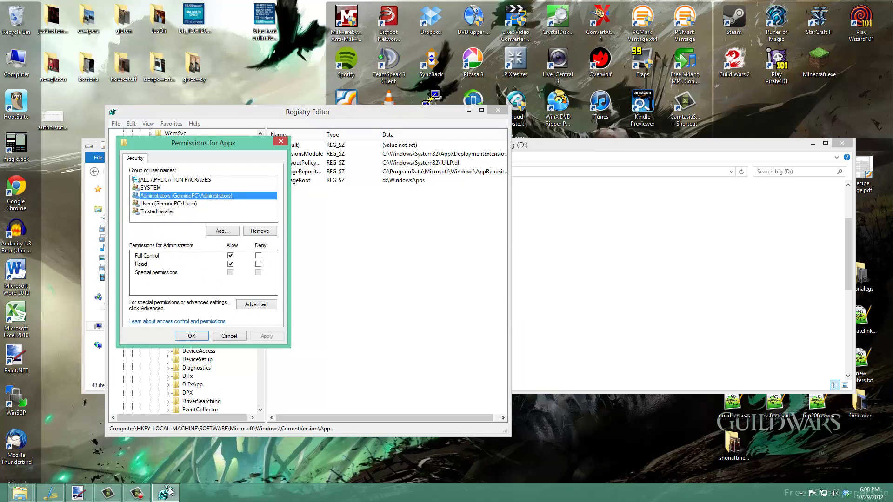
key("Tab")
key("Tab")
key("Tab")
key("space")
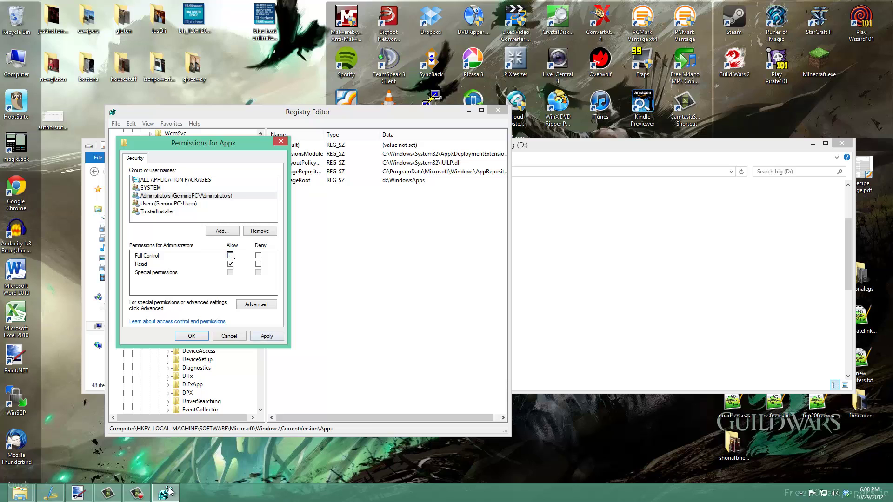
key("Tab")
key("Tab")
key("Tab")
key("Tab")
key("Tab")
key("space")
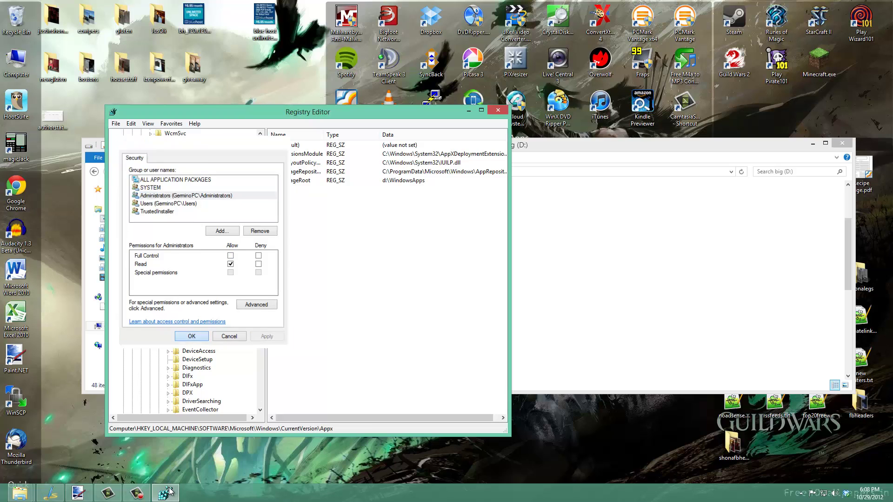
key("Return")
key("alt+F4")
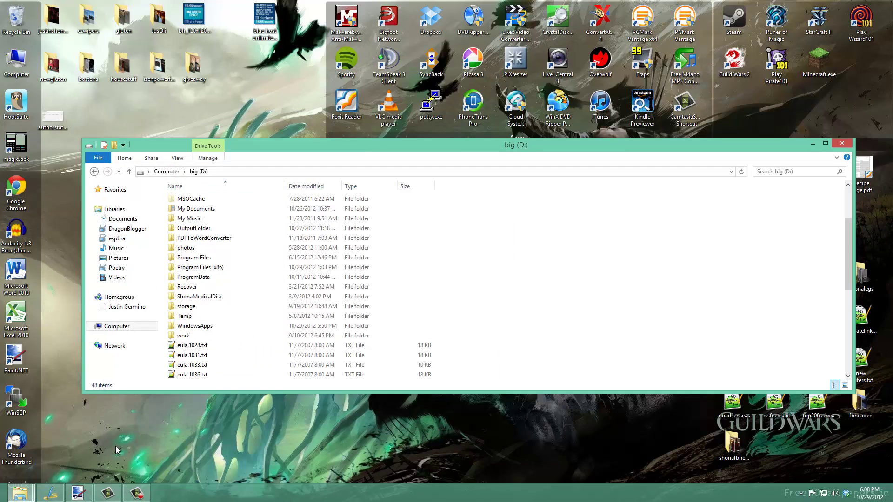
- Switch to D:\WindowsApps and widen the Name column to show 4DF9E0F8.Netflix_1.0.0.24_x64
left_click(25, 497)
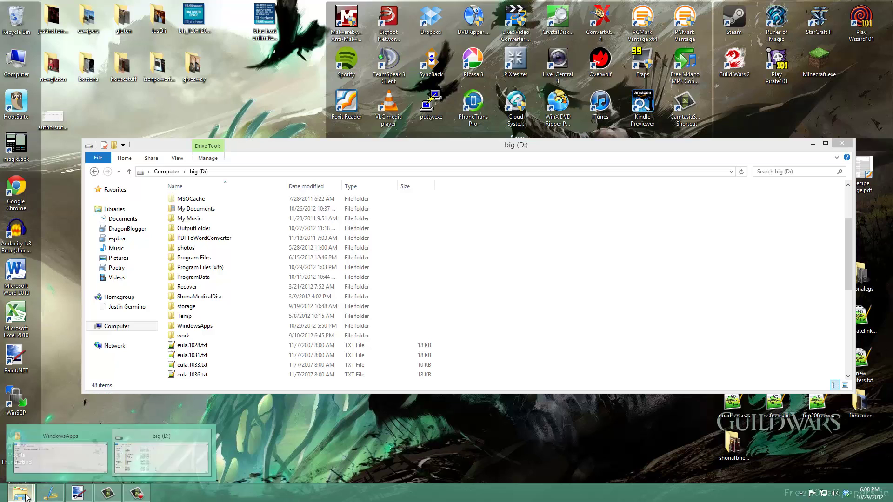
left_click(68, 457)
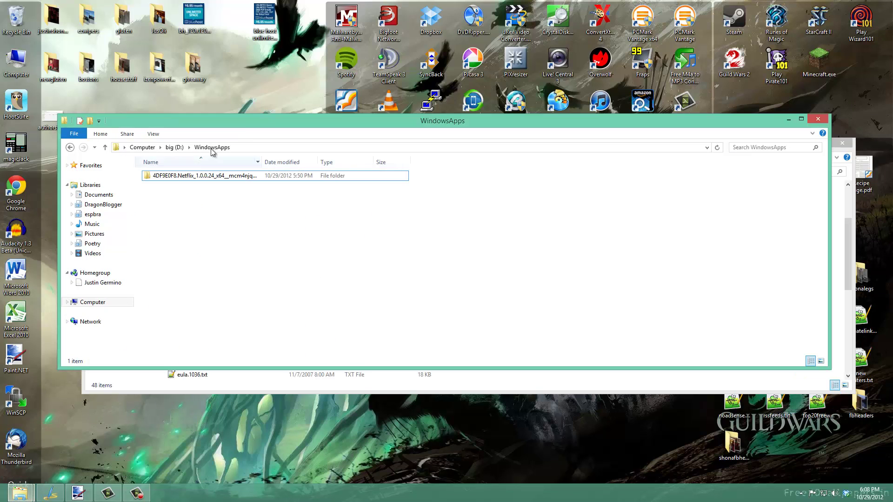
left_click(249, 146)
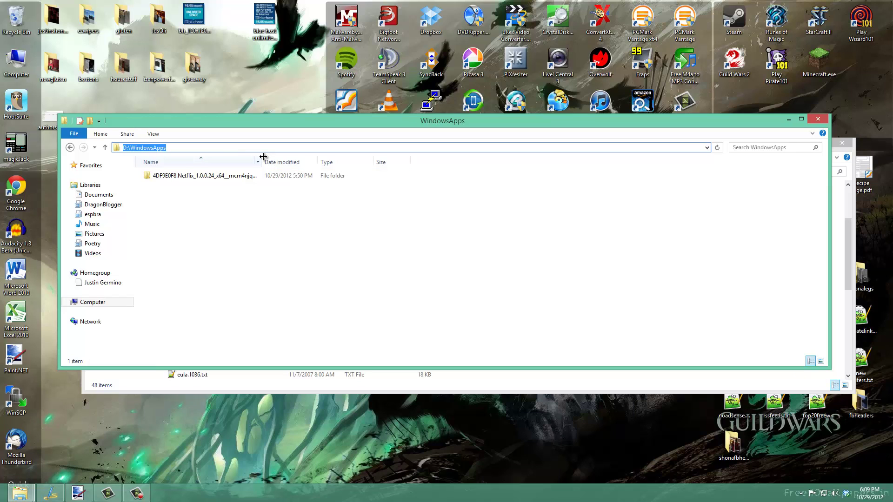
left_click_drag(263, 157, 341, 158)
key("Return")
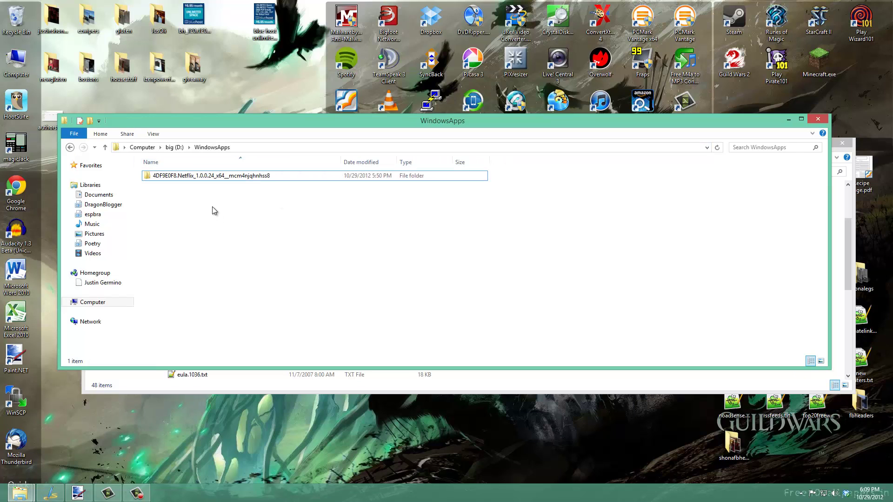